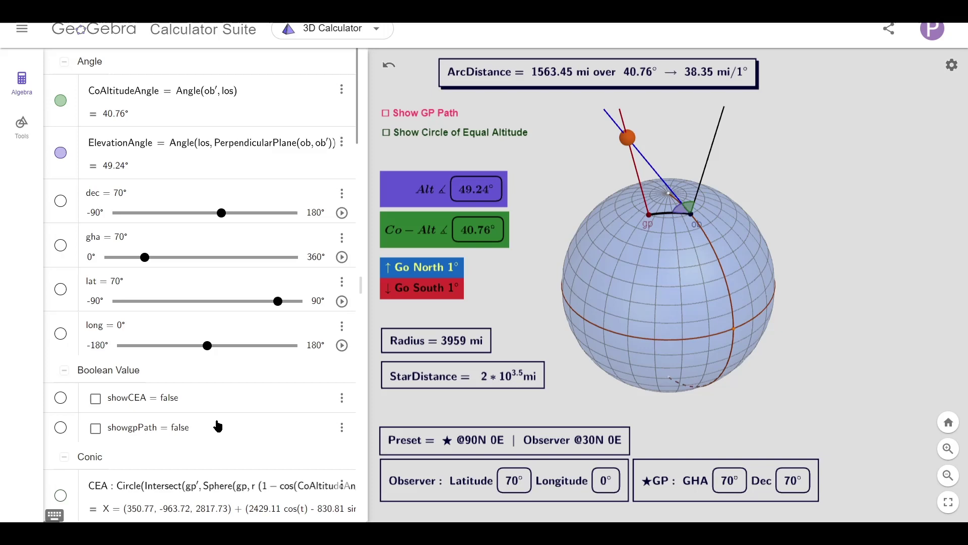
Step: Drag StarDistance to 15 (2×10^15 mi), giving altitude 67.37° and co-altitude 22.63°
{"action": "scroll", "coordinate": [218, 426], "scroll_direction": "down", "scroll_amount": 5}
{"action": "scroll", "coordinate": [218, 426], "scroll_direction": "down", "scroll_amount": 5}
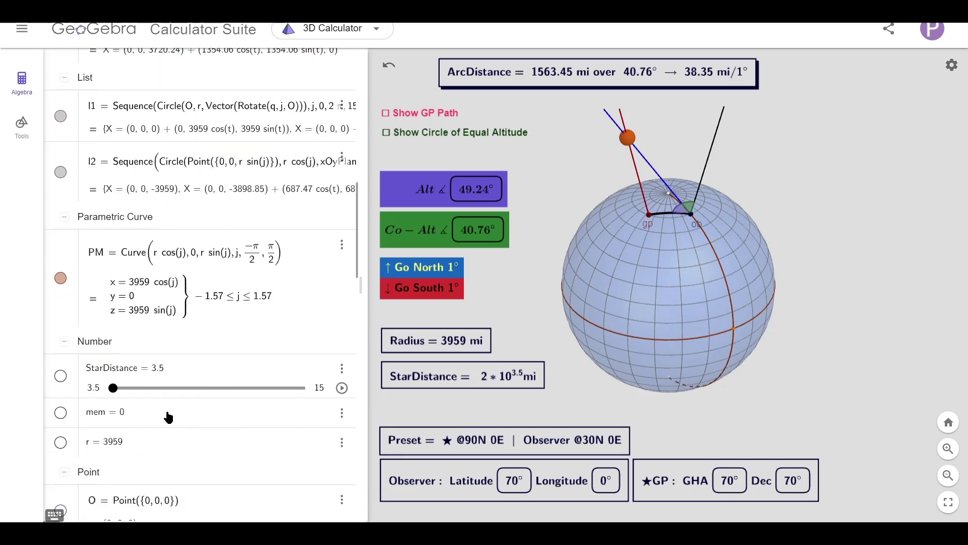
{"action": "left_click_drag", "start_coordinate": [115, 392], "coordinate": [303, 392]}
{"action": "scroll", "coordinate": [301, 391], "scroll_direction": "up", "scroll_amount": 10}
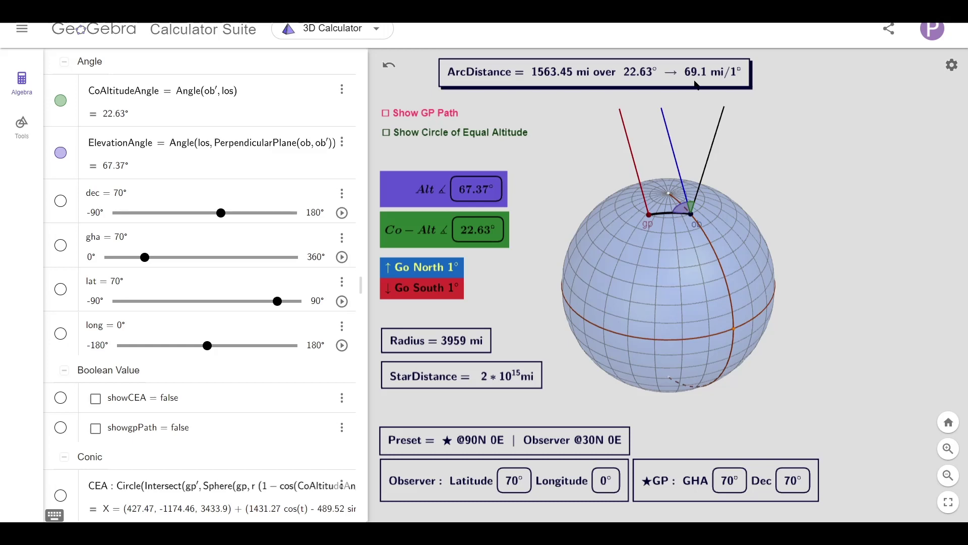
{"action": "scroll", "coordinate": [695, 85], "scroll_direction": "up", "scroll_amount": 1}
{"action": "scroll", "coordinate": [695, 85], "scroll_direction": "up", "scroll_amount": 1}
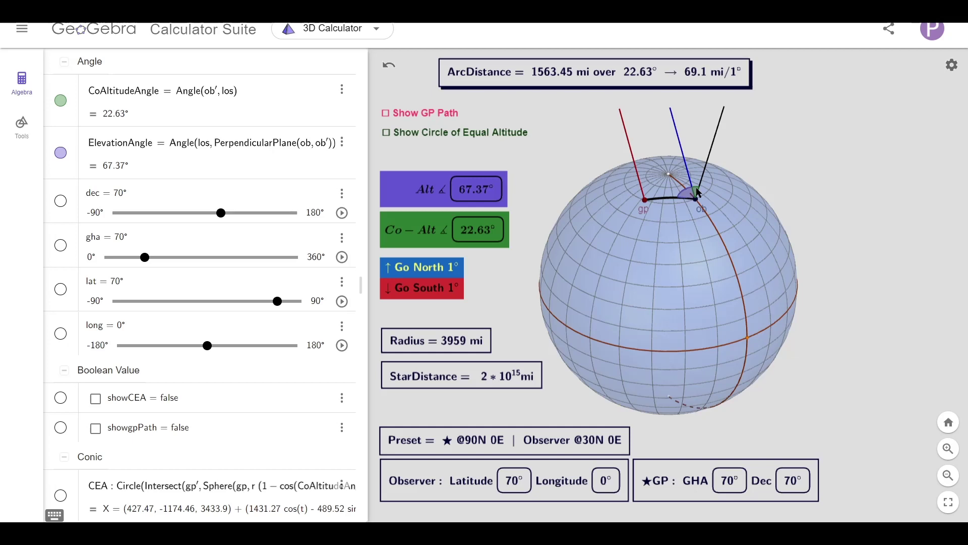
Step: Show the GP path circle and animate GHA to 209°, giving co-altitude 38.67° over 2672.3 mi
{"action": "left_click", "coordinate": [385, 114]}
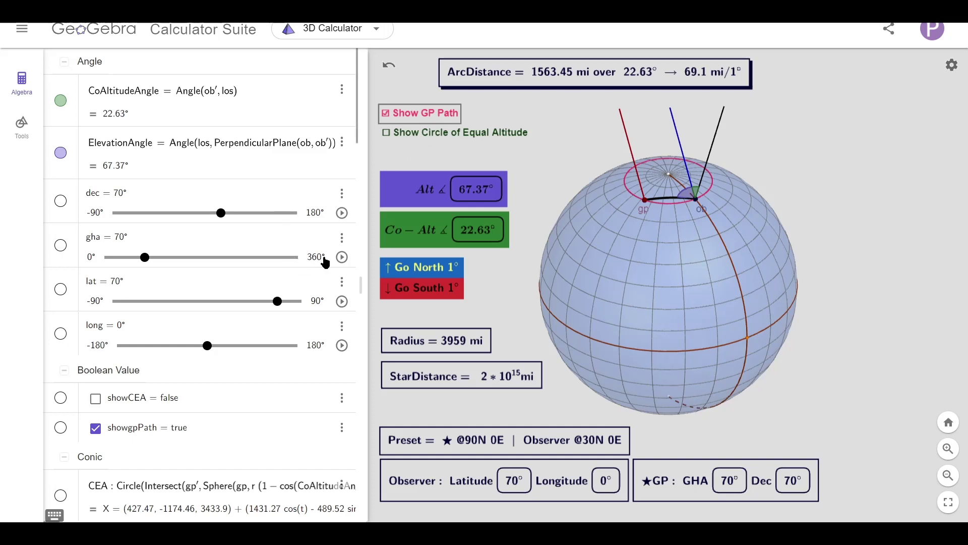
{"action": "left_click", "coordinate": [342, 258]}
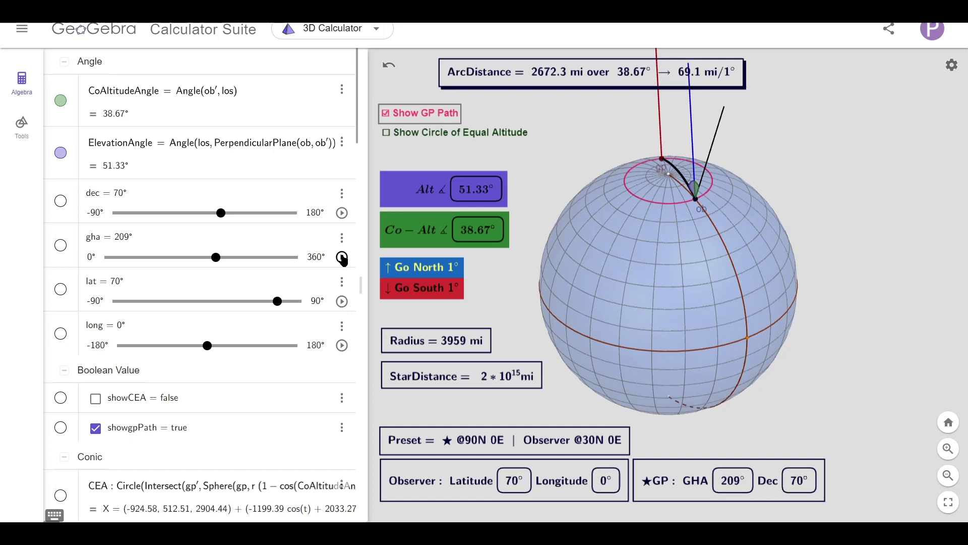
Step: Hide the GP path, apply the 90N star preset, and move the observer north to latitude 31°
{"action": "left_click", "coordinate": [387, 116]}
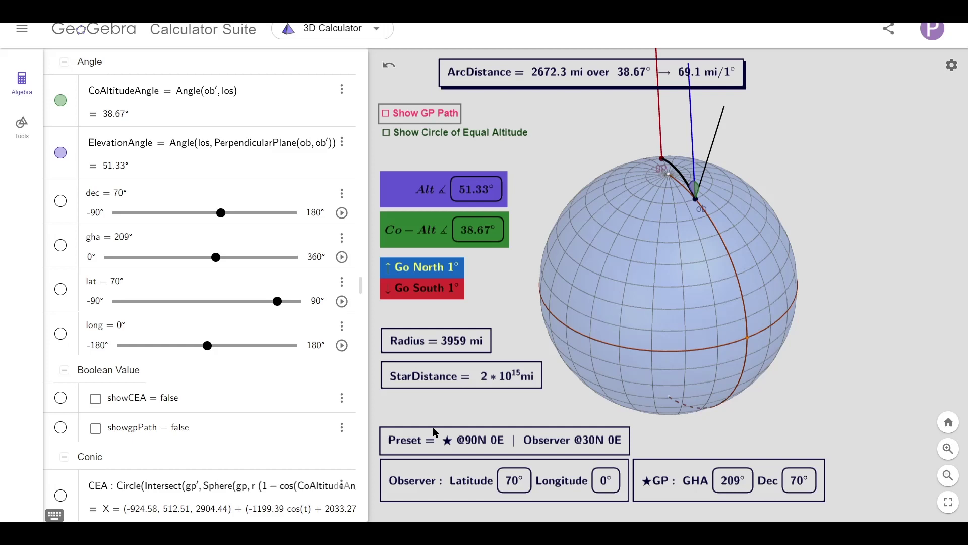
{"action": "left_click", "coordinate": [434, 443]}
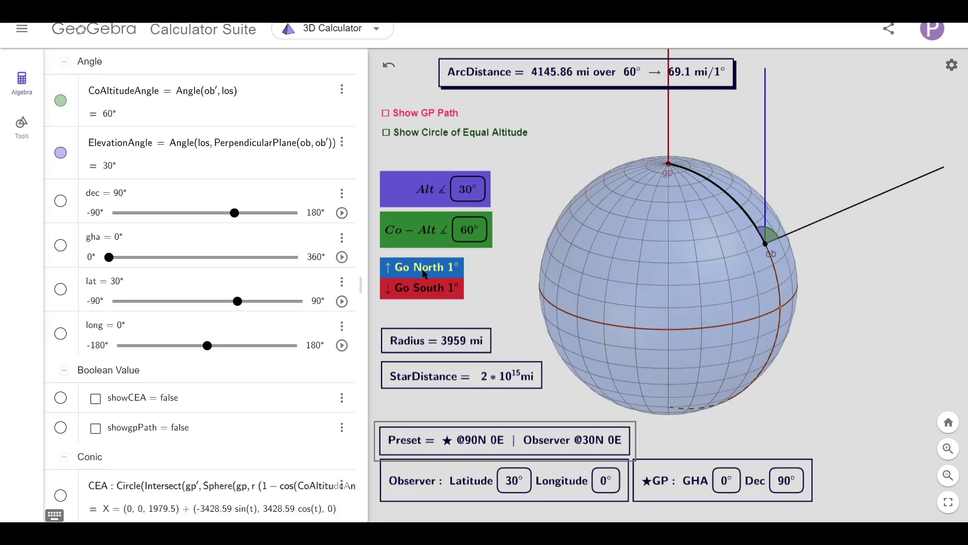
{"action": "left_click", "coordinate": [424, 274]}
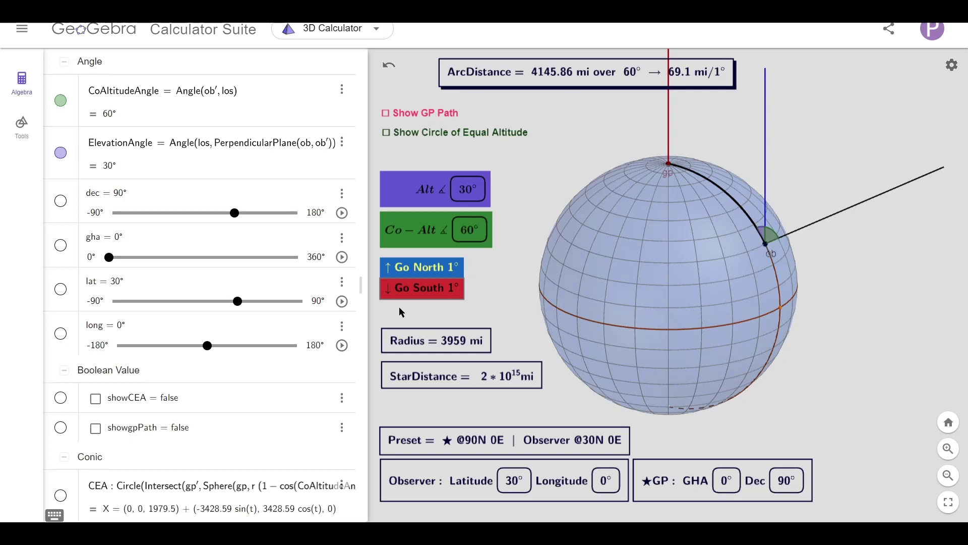
{"action": "left_click", "coordinate": [423, 275]}
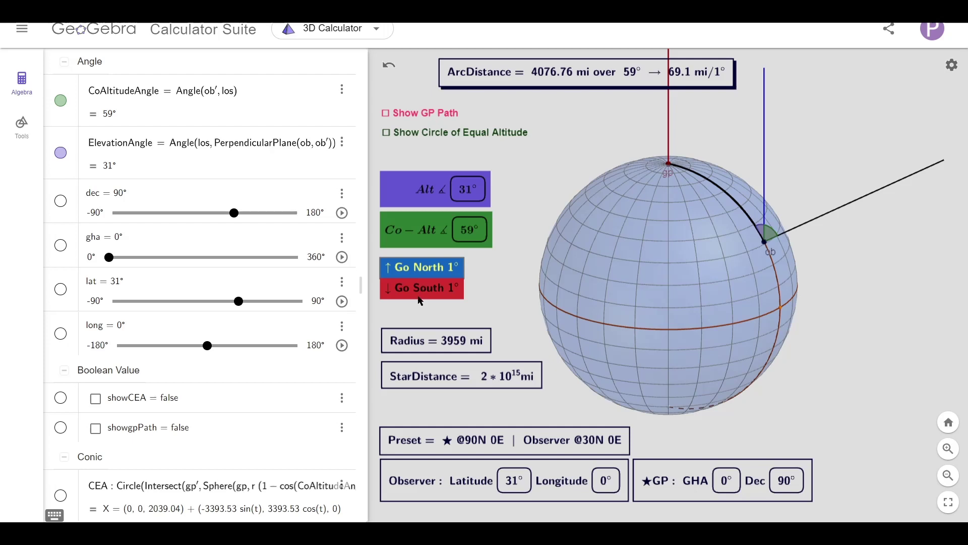
Step: Place the observer at latitude 47°, longitude 180°, and rotate the globe to view the arc
{"action": "left_click_drag", "start_coordinate": [240, 306], "coordinate": [298, 316]}
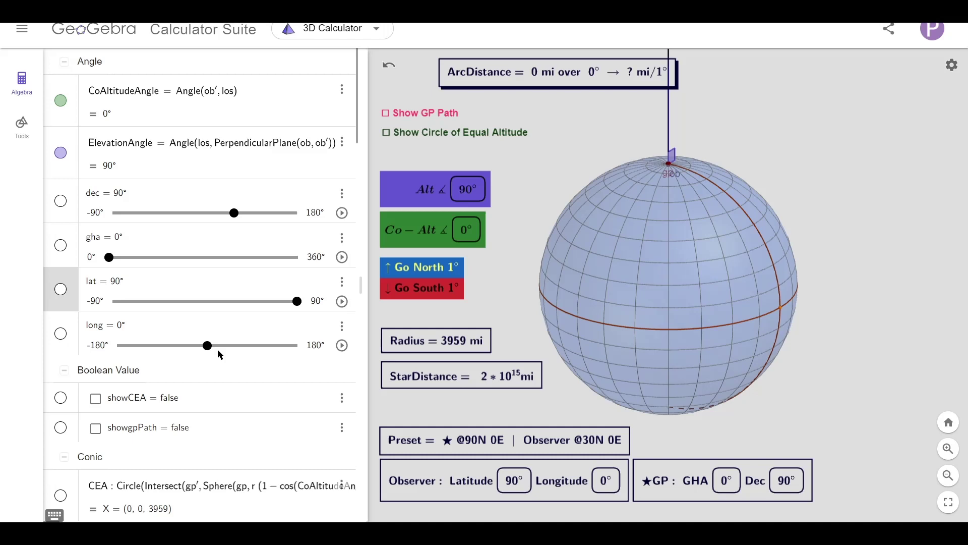
{"action": "left_click_drag", "start_coordinate": [208, 346], "coordinate": [295, 353]}
{"action": "left_click", "coordinate": [297, 303]}
{"action": "left_click_drag", "start_coordinate": [298, 308], "coordinate": [255, 313]}
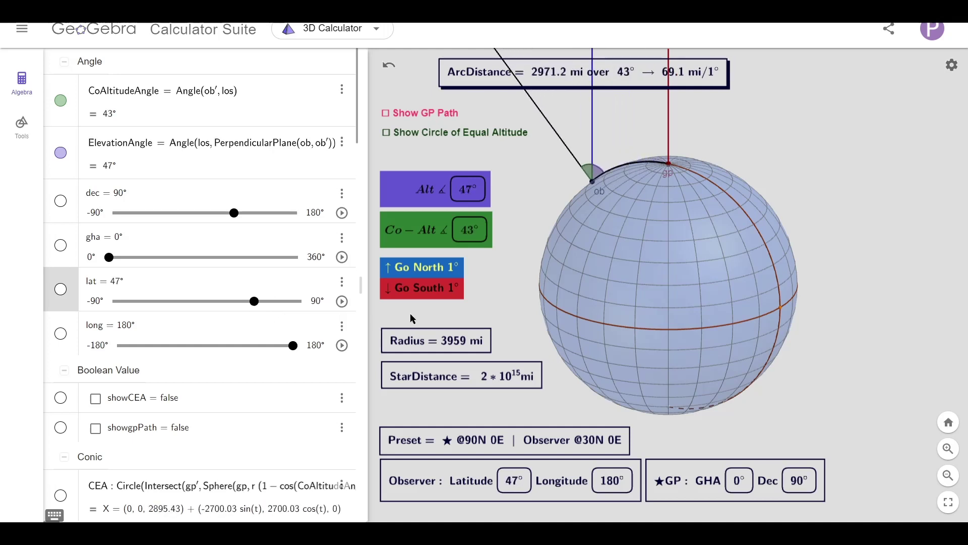
{"action": "left_click_drag", "start_coordinate": [557, 296], "coordinate": [621, 300]}
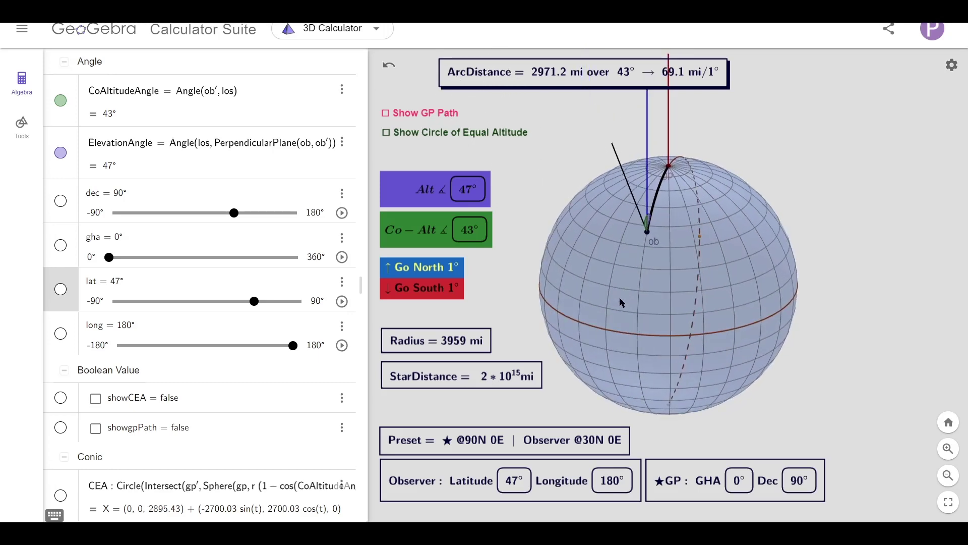
{"action": "left_click_drag", "start_coordinate": [752, 307], "coordinate": [730, 298]}
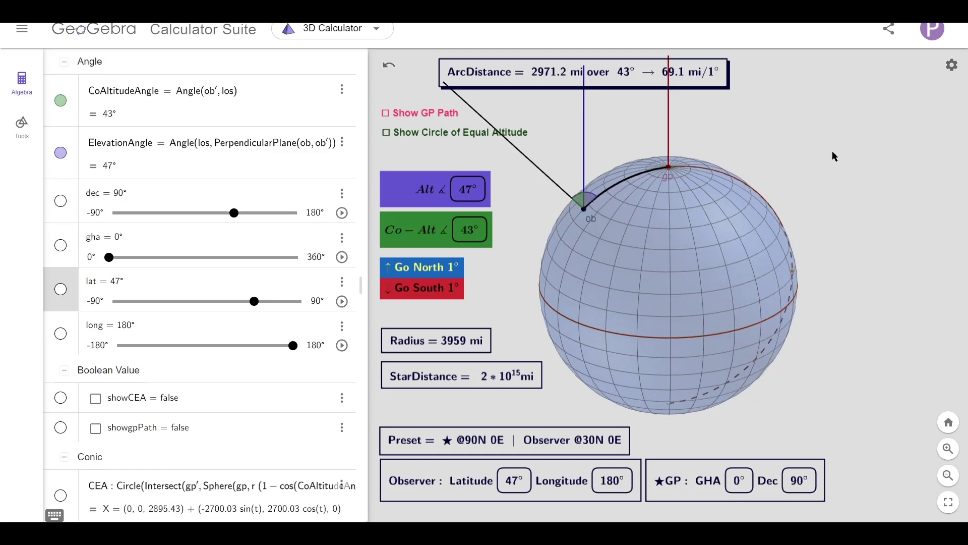
Step: In Calculator, convert the 43° co-altitude to radians with 43 × π ÷ 180 = 0.7505
{"action": "left_click_drag", "start_coordinate": [796, 210], "coordinate": [471, 130]}
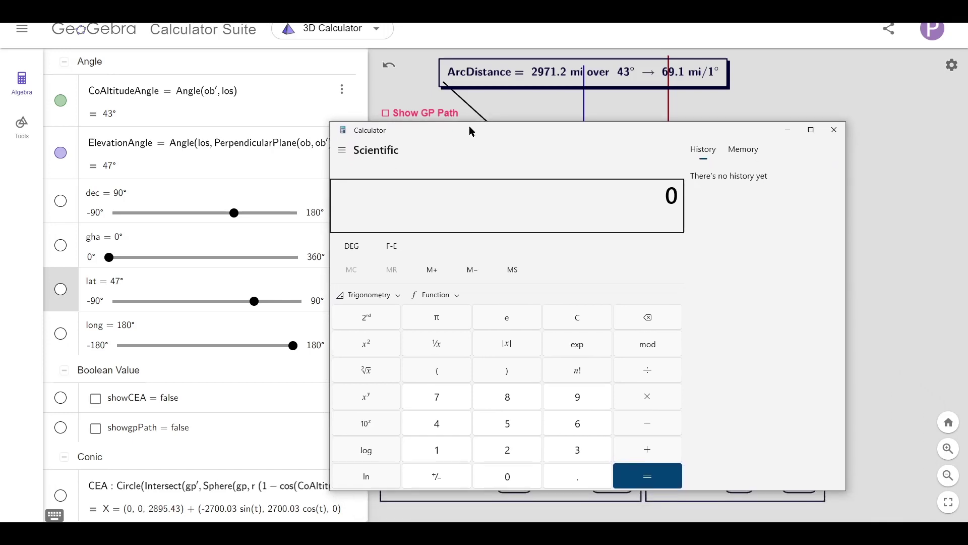
{"action": "left_click", "coordinate": [463, 425]}
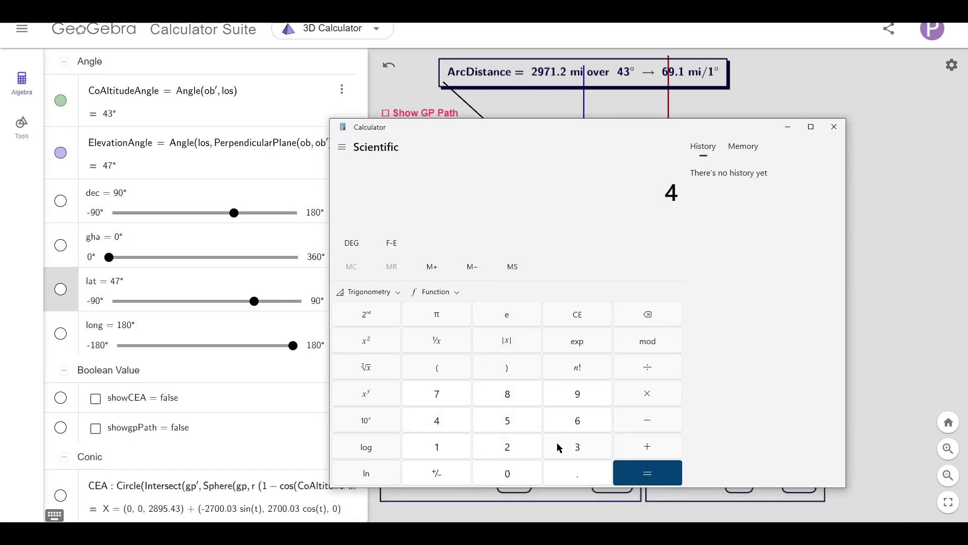
{"action": "left_click", "coordinate": [560, 447]}
{"action": "left_click", "coordinate": [644, 396]}
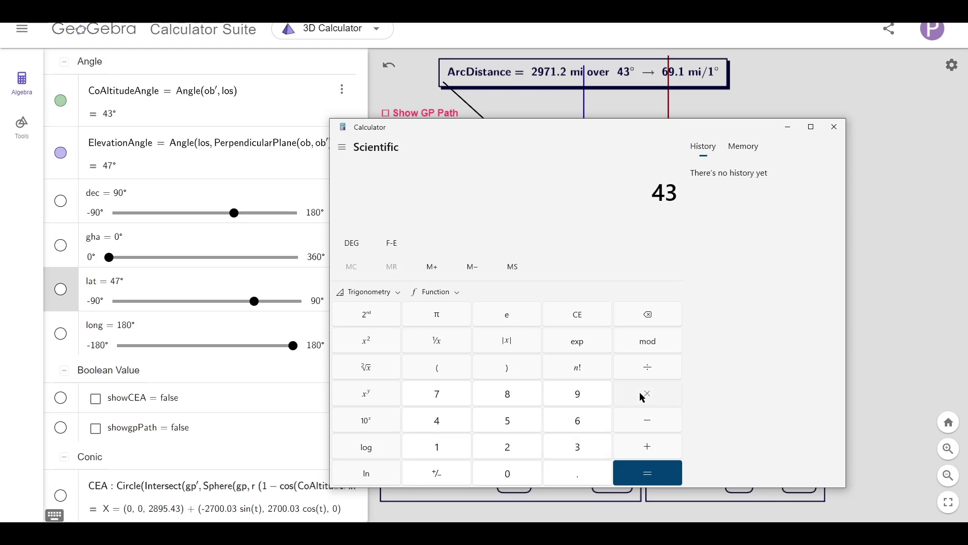
{"action": "left_click", "coordinate": [437, 315]}
{"action": "left_click", "coordinate": [648, 368]}
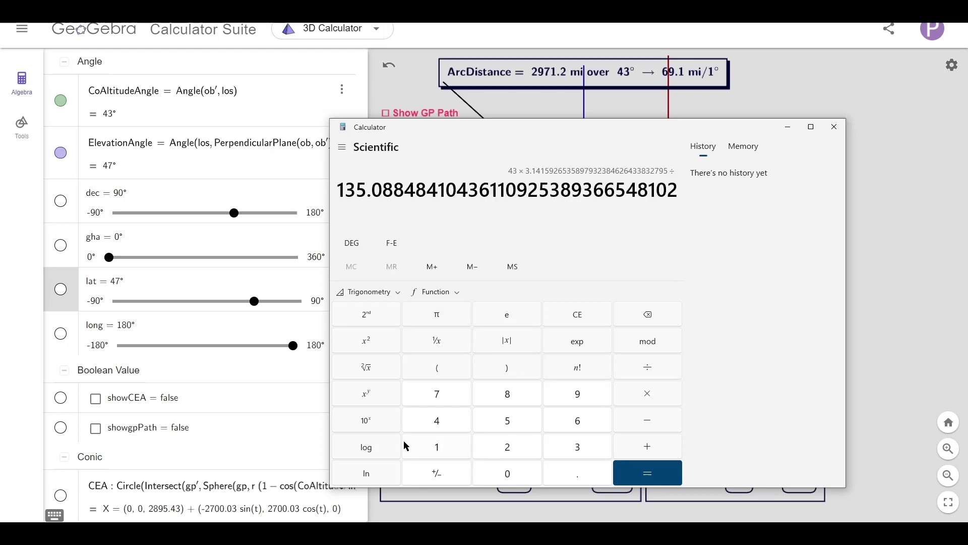
{"action": "left_click", "coordinate": [435, 446]}
{"action": "left_click", "coordinate": [506, 392]}
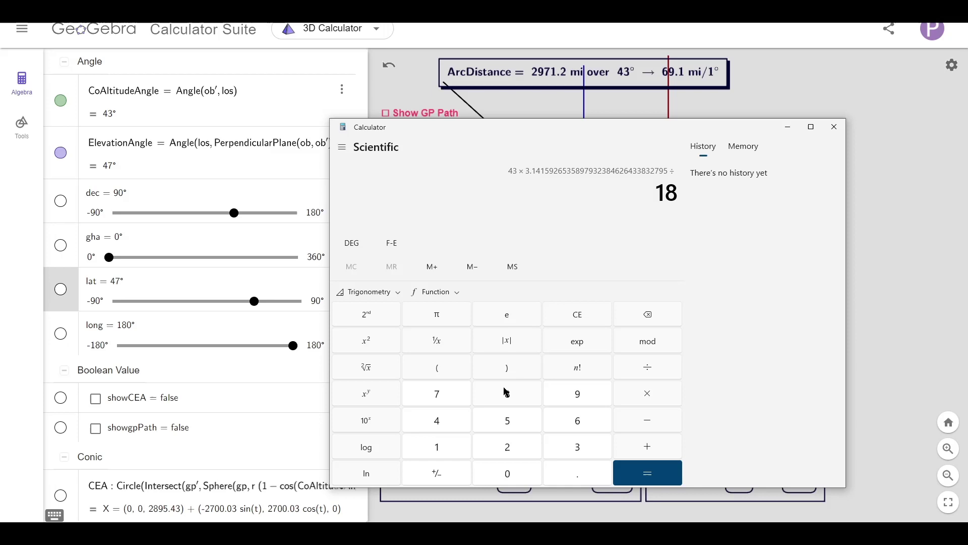
{"action": "left_click", "coordinate": [508, 472]}
{"action": "left_click", "coordinate": [650, 472]}
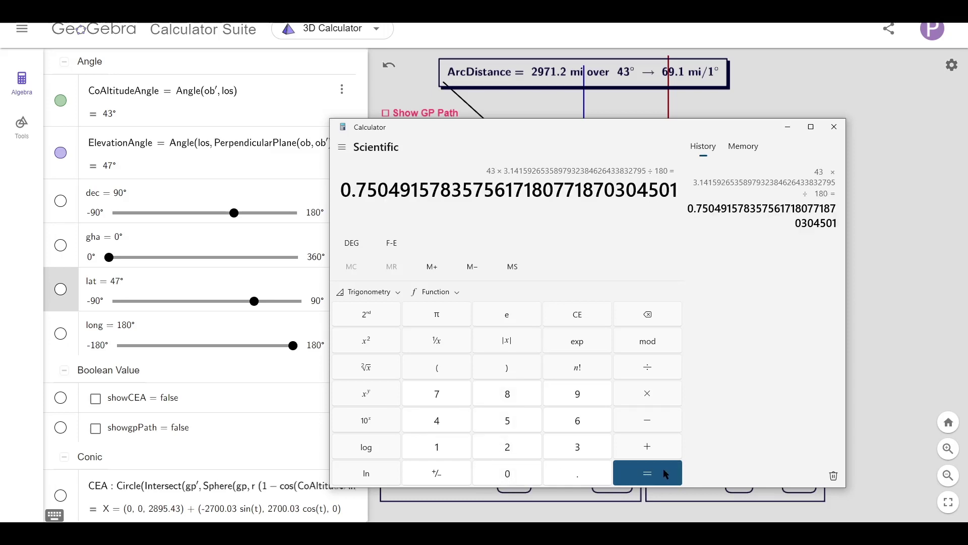
Step: Multiply the radian value by the 3959 mi earth radius to get 2,971.196 mi
{"action": "left_click", "coordinate": [638, 398]}
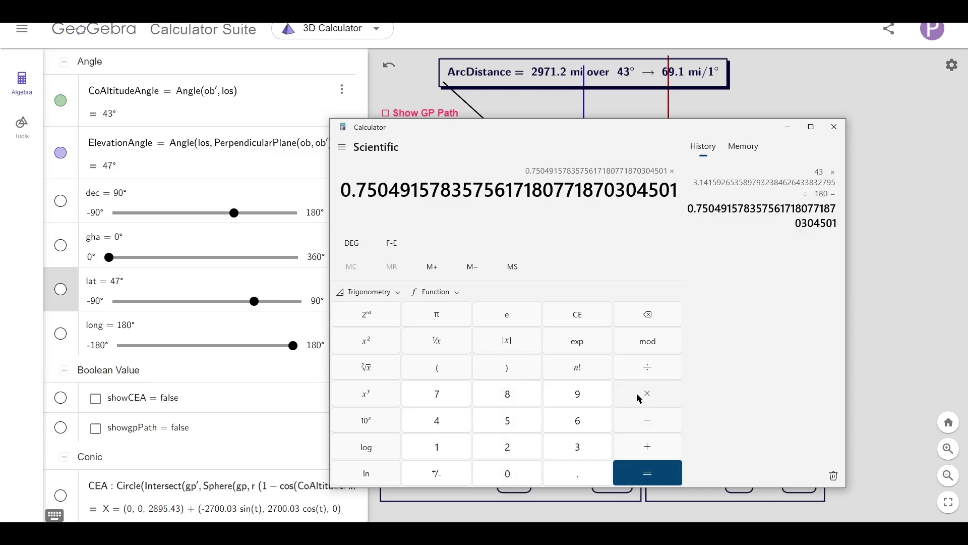
{"action": "left_click", "coordinate": [579, 445]}
{"action": "left_click", "coordinate": [579, 396]}
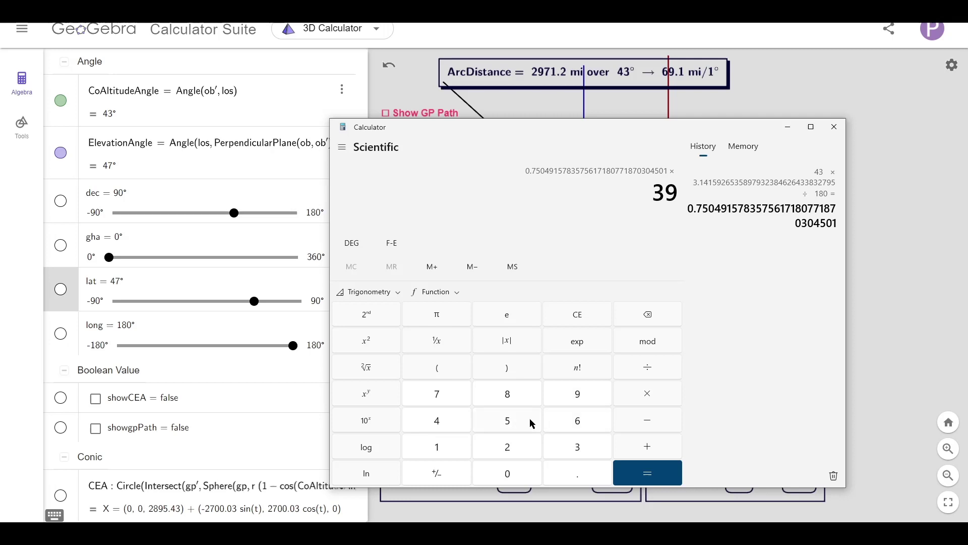
{"action": "left_click", "coordinate": [533, 421]}
{"action": "left_click", "coordinate": [574, 395]}
{"action": "left_click", "coordinate": [619, 468]}
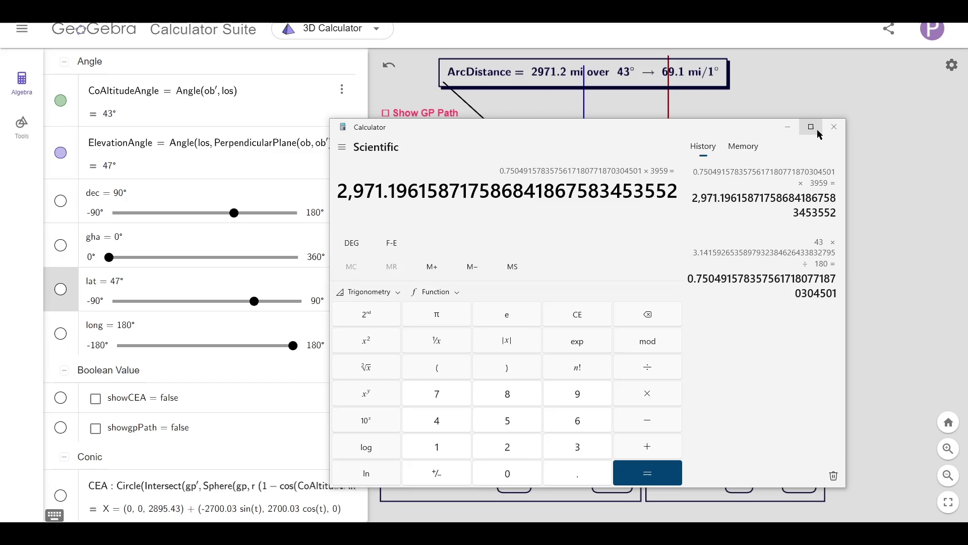
Step: Close Calculator and set the hidden line style of rays gp′ and ob′ to Dashed
{"action": "left_click", "coordinate": [834, 127]}
{"action": "scroll", "coordinate": [268, 364], "scroll_direction": "down", "scroll_amount": 10}
{"action": "scroll", "coordinate": [266, 372], "scroll_direction": "down", "scroll_amount": 15}
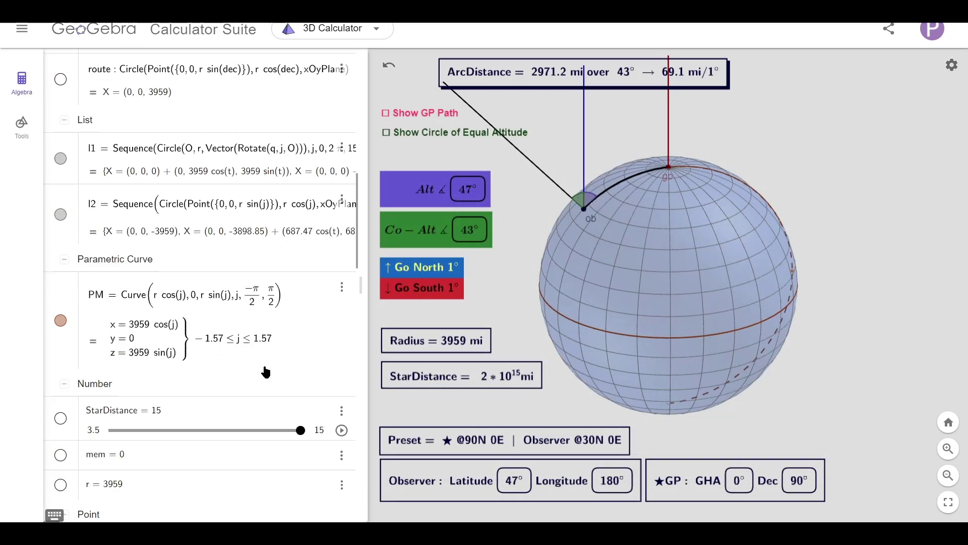
{"action": "left_click", "coordinate": [341, 171]}
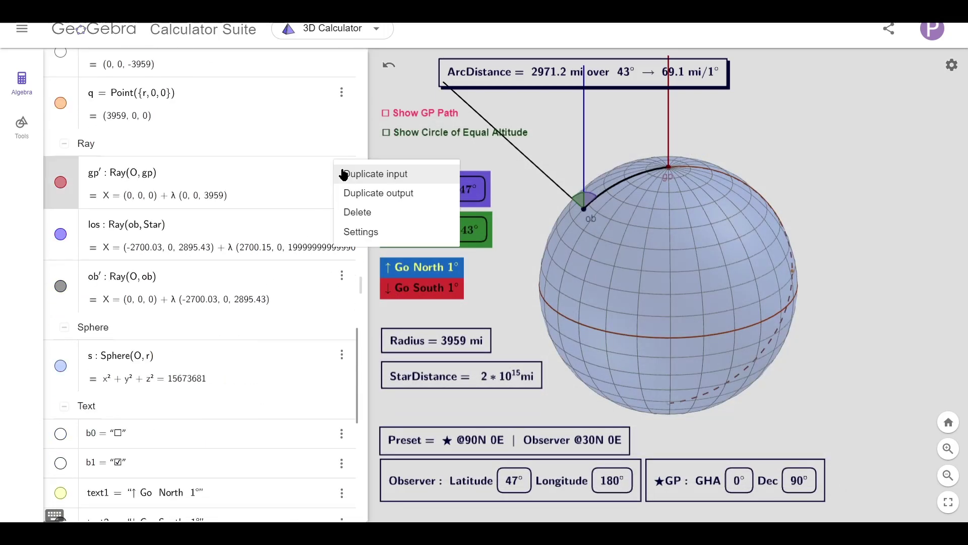
{"action": "left_click", "coordinate": [409, 232]}
{"action": "left_click", "coordinate": [751, 61]}
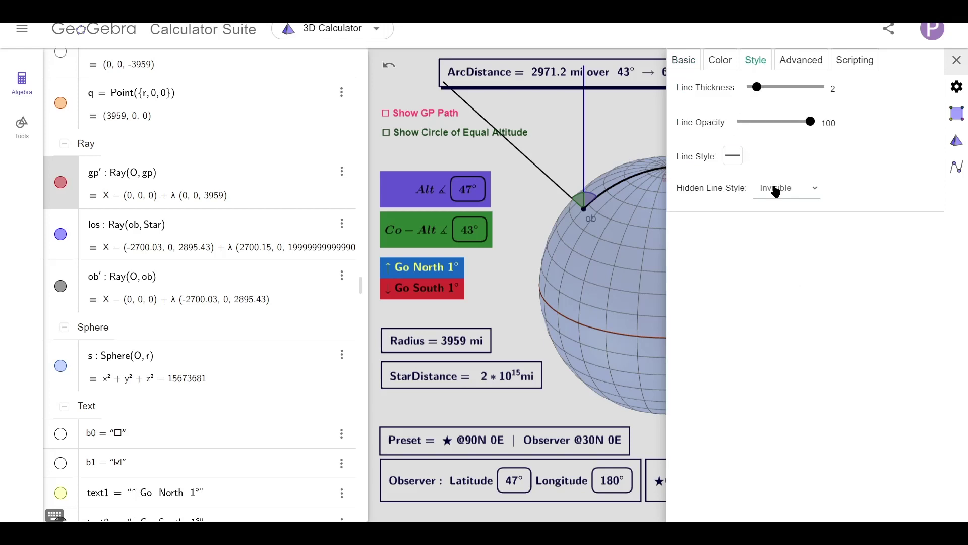
{"action": "left_click", "coordinate": [789, 188]}
{"action": "left_click", "coordinate": [777, 218]}
{"action": "left_click", "coordinate": [341, 276]}
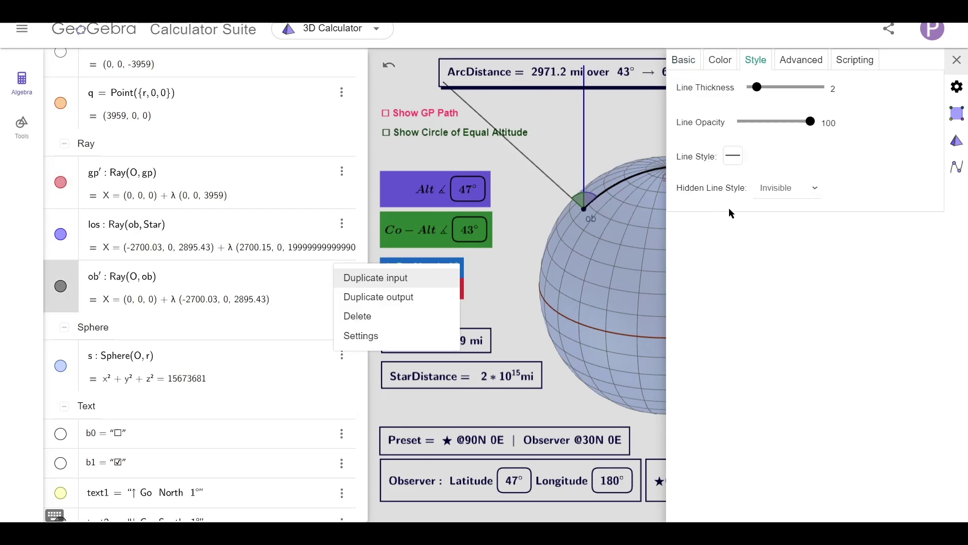
{"action": "left_click", "coordinate": [789, 188]}
{"action": "left_click", "coordinate": [776, 218]}
{"action": "left_click", "coordinate": [956, 59]}
Step: Add Angle(gp′,ob′) to the Algebra view, then undo and remove the 43° angle
{"action": "scroll", "coordinate": [202, 303], "scroll_direction": "down", "scroll_amount": 10}
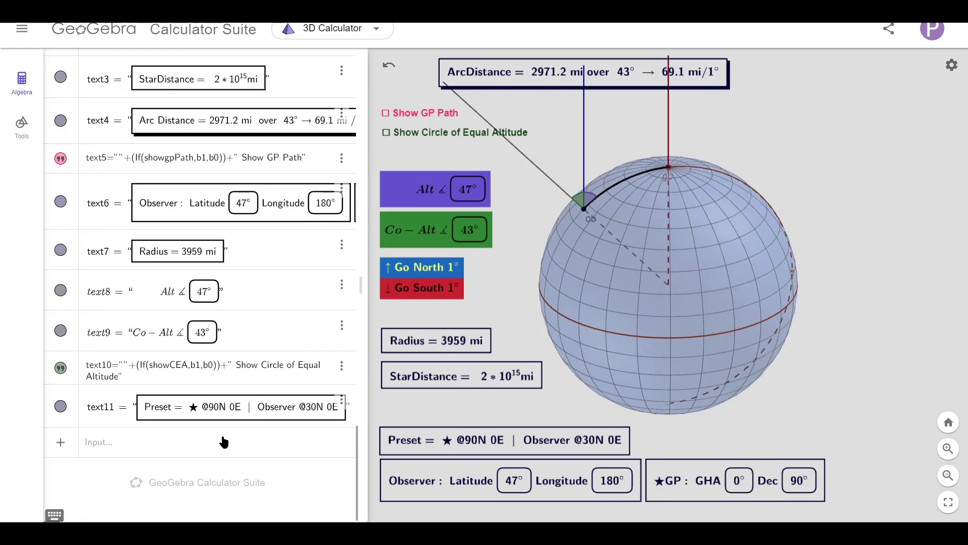
{"action": "left_click", "coordinate": [195, 456]}
{"action": "type", "text": "angle(gp'"}
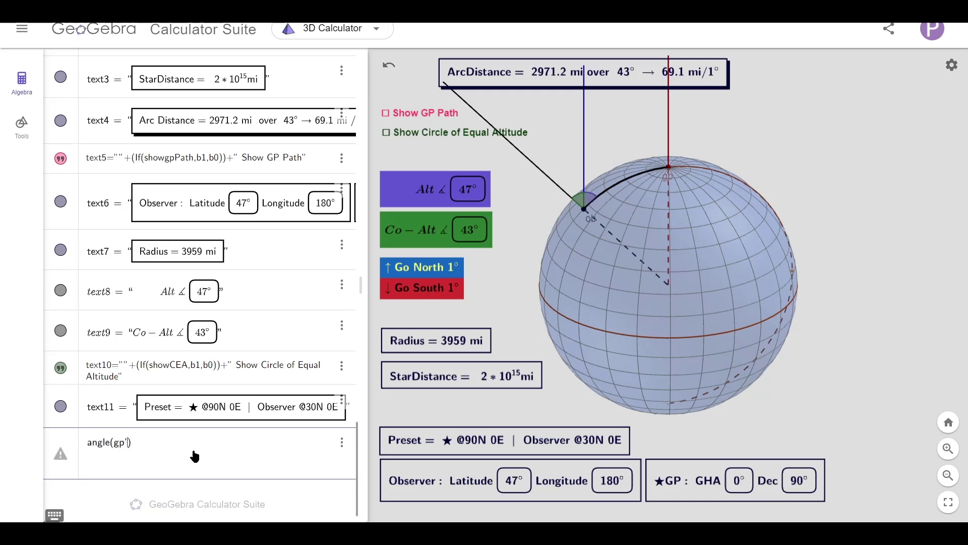
{"action": "type", "text": ",ob'"}
{"action": "key", "text": "Return"}
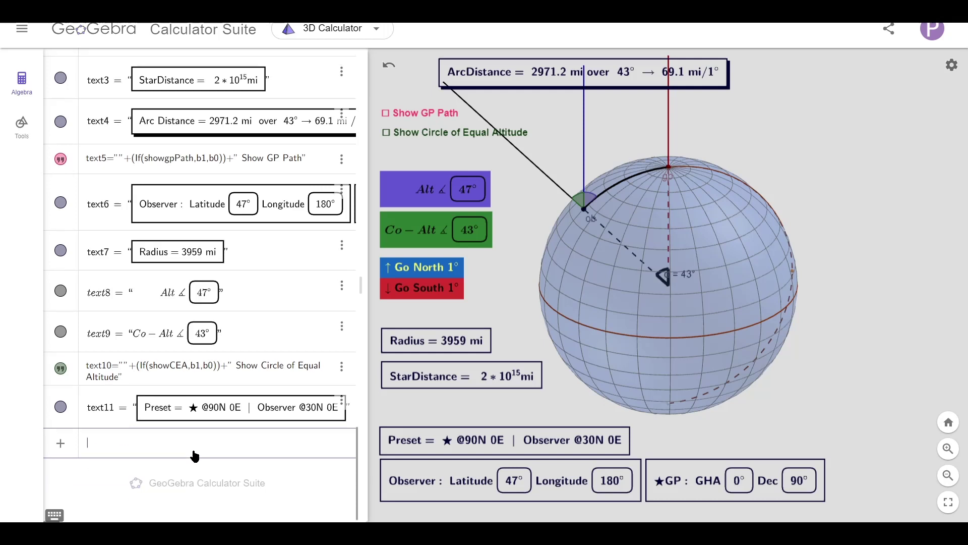
{"action": "left_click", "coordinate": [693, 277]}
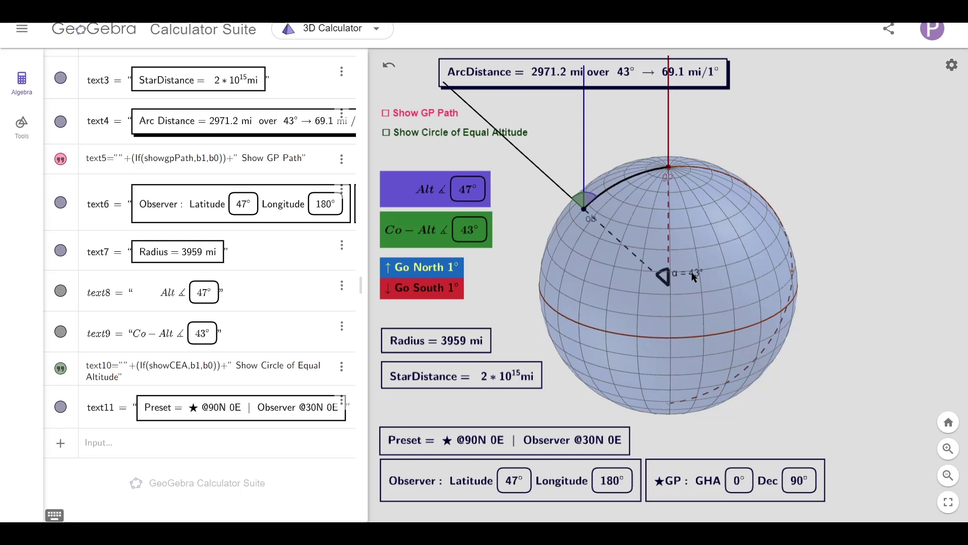
{"action": "key", "text": "ctrl+z"}
{"action": "left_click", "coordinate": [389, 68]}
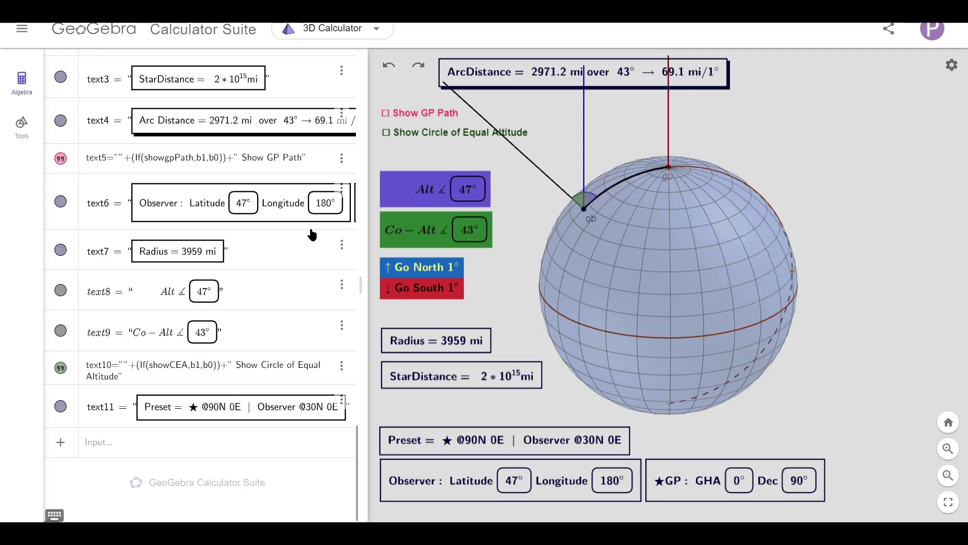
Step: Change the dec slider's maximum to 90 so declination ranges from -90° to 90°
{"action": "scroll", "coordinate": [303, 242], "scroll_direction": "up", "scroll_amount": 15}
{"action": "left_click", "coordinate": [343, 195]}
{"action": "left_click", "coordinate": [360, 234]}
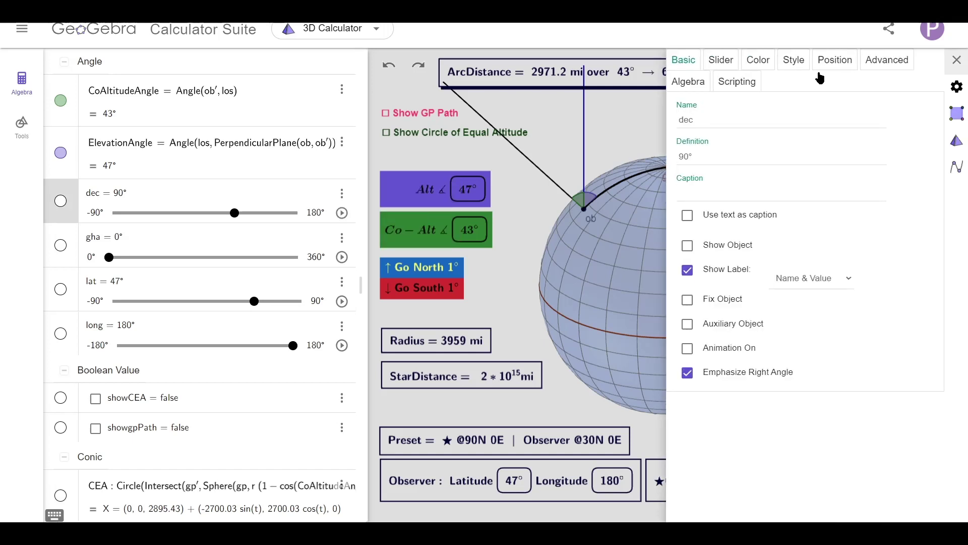
{"action": "left_click", "coordinate": [721, 60]}
{"action": "type", "text": "90"}
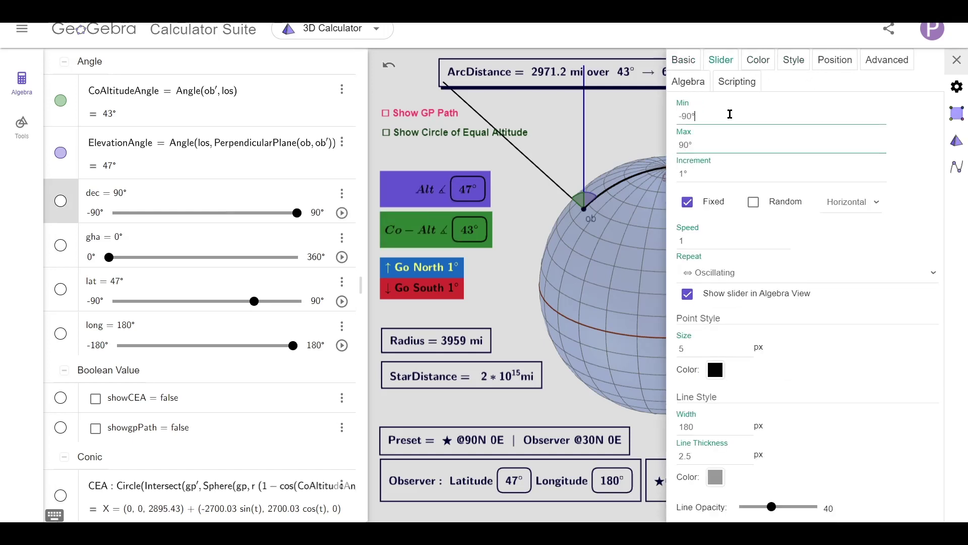
{"action": "left_click", "coordinate": [956, 60]}
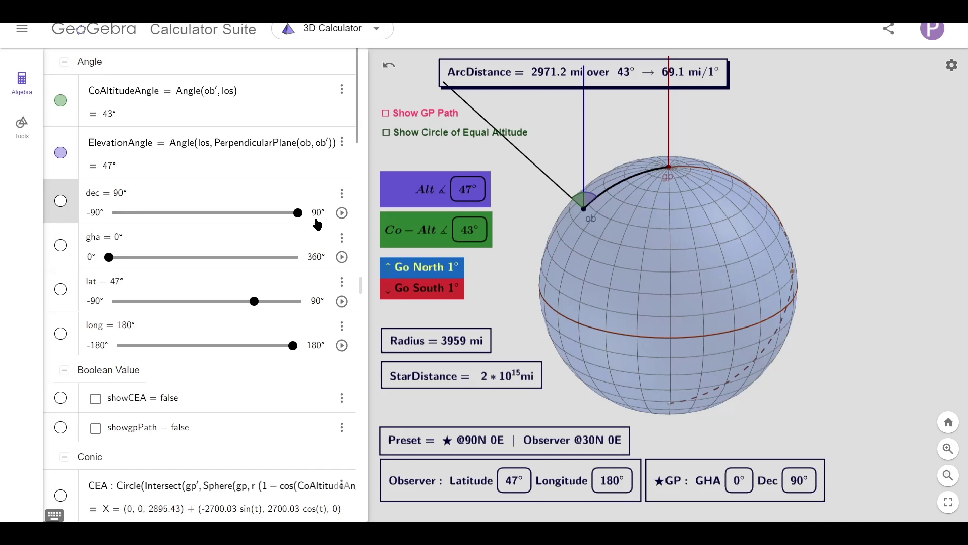
{"action": "key", "text": "ctrl+z"}
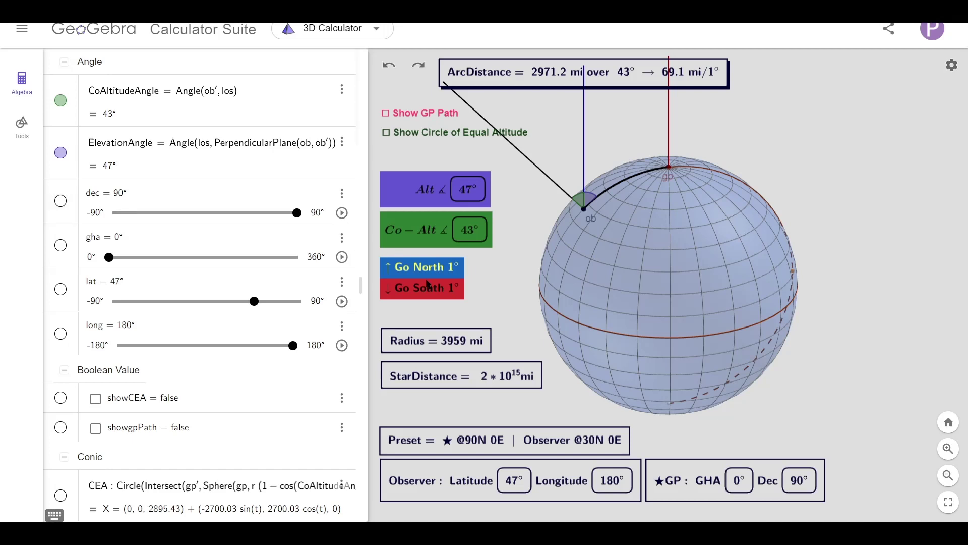
Step: Apply the preset, show the circle of equal altitude, and drag the GP and observer 1900.14 mi apart
{"action": "left_click", "coordinate": [453, 441]}
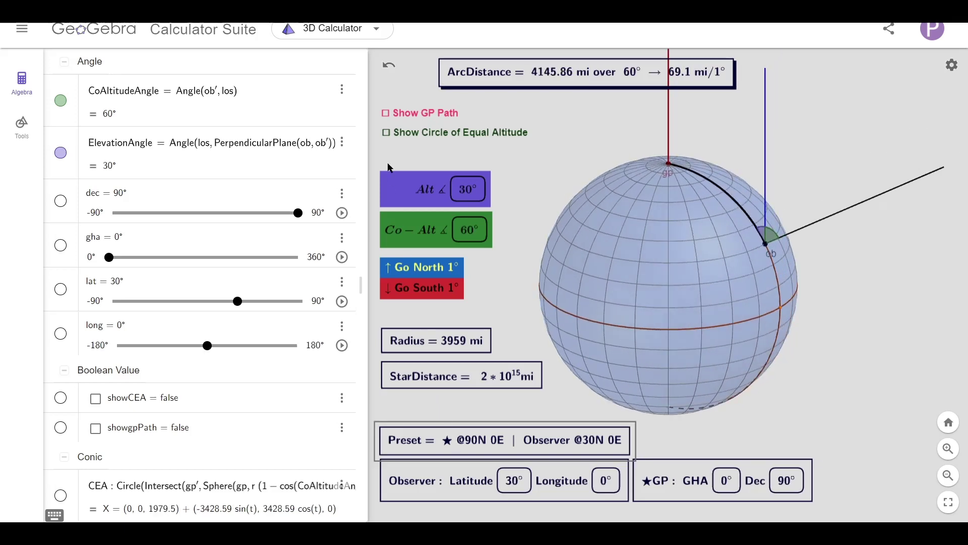
{"action": "left_click", "coordinate": [387, 134]}
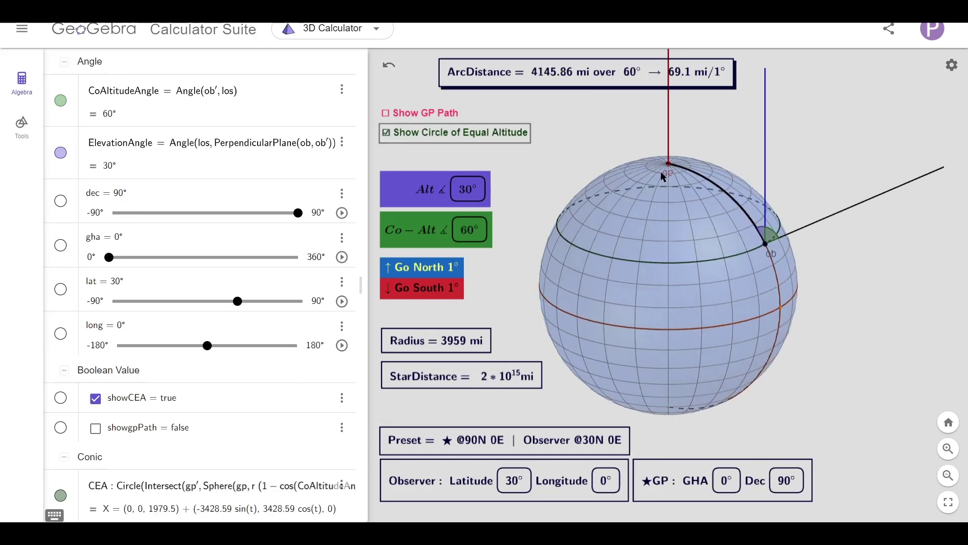
{"action": "left_click_drag", "start_coordinate": [664, 176], "coordinate": [662, 232]}
{"action": "left_click_drag", "start_coordinate": [751, 244], "coordinate": [716, 235]}
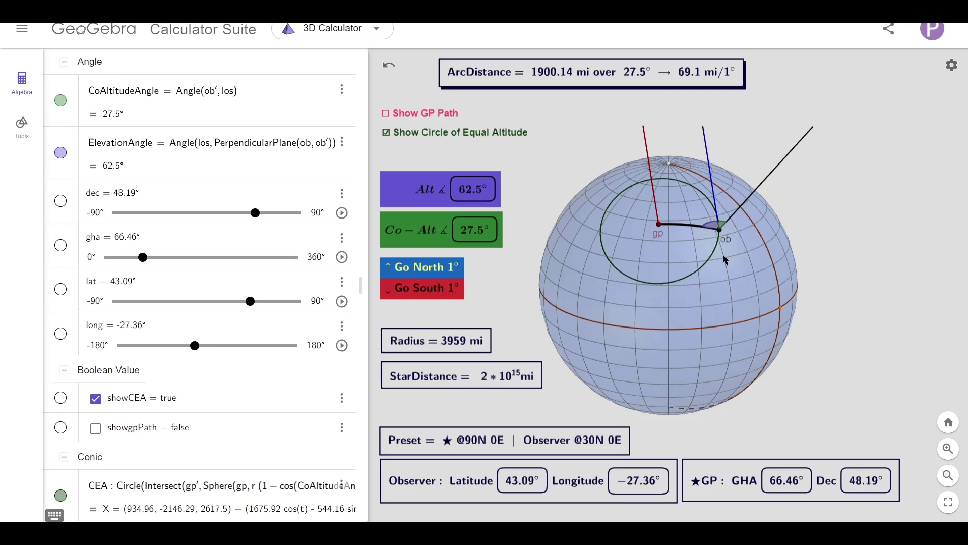
{"action": "left_click_drag", "start_coordinate": [749, 284], "coordinate": [733, 286]}
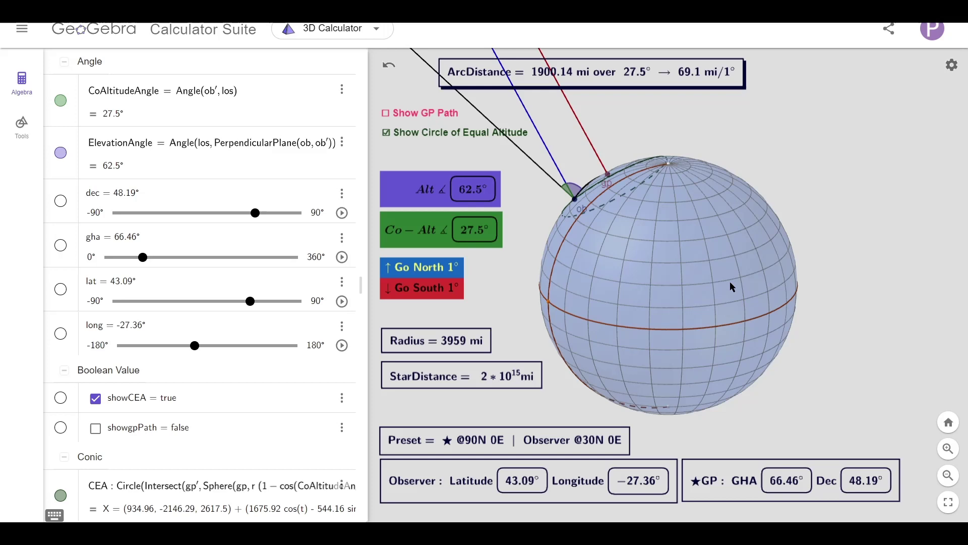